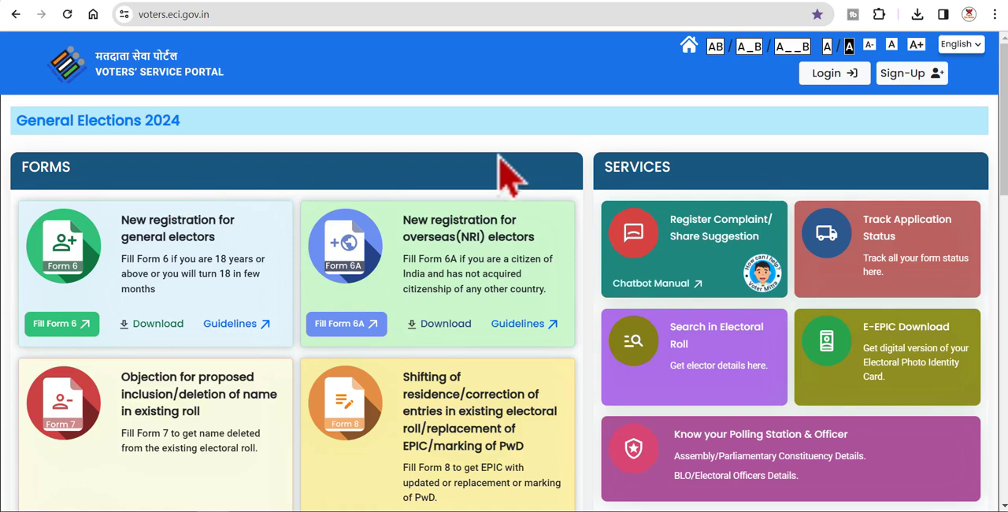
{"action": "left_click", "coordinate": [976, 48]}
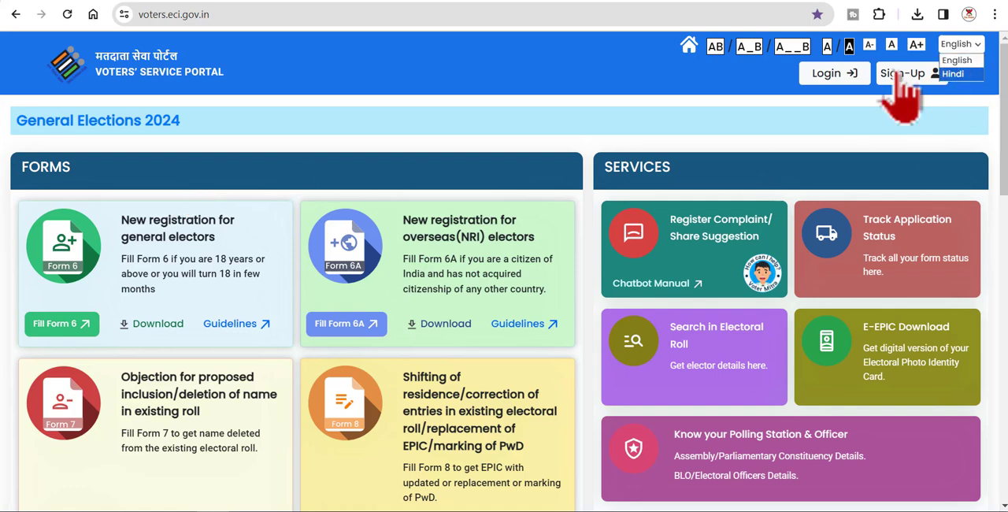
{"action": "left_click", "coordinate": [692, 85]}
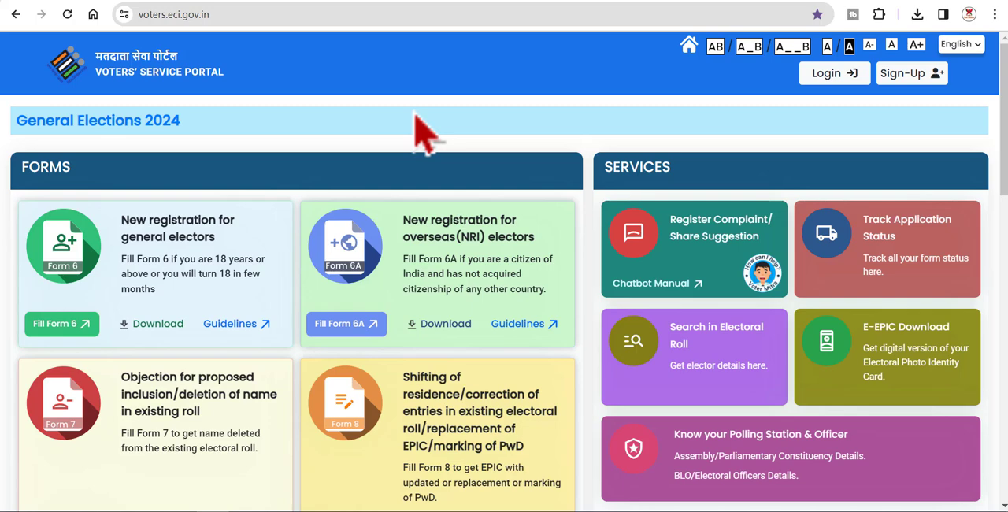
Step: Examine the Aadhaar collection entry on the portal and read through the Form_6B_English.pdf document
{"action": "scroll", "coordinate": [439, 152], "scroll_direction": "down", "scroll_amount": 5}
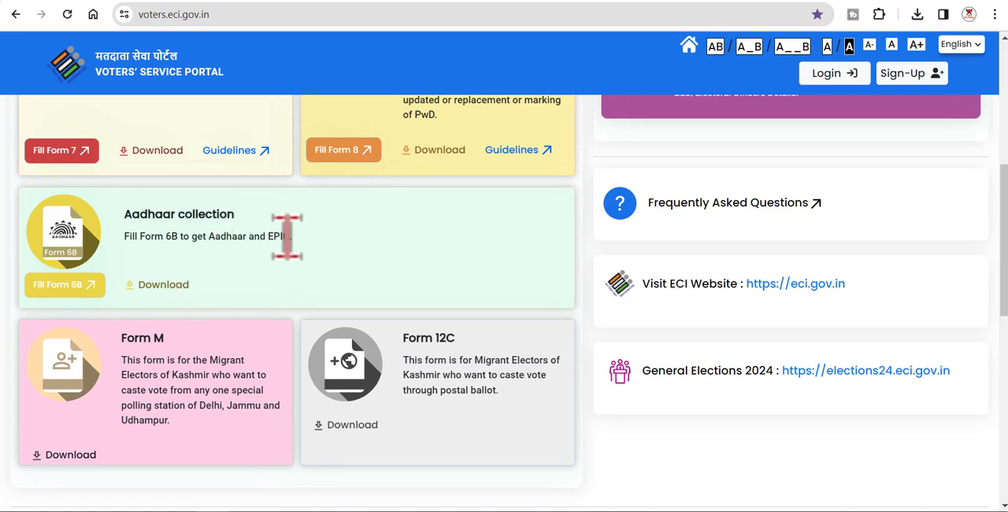
{"action": "left_click", "coordinate": [479, 1]}
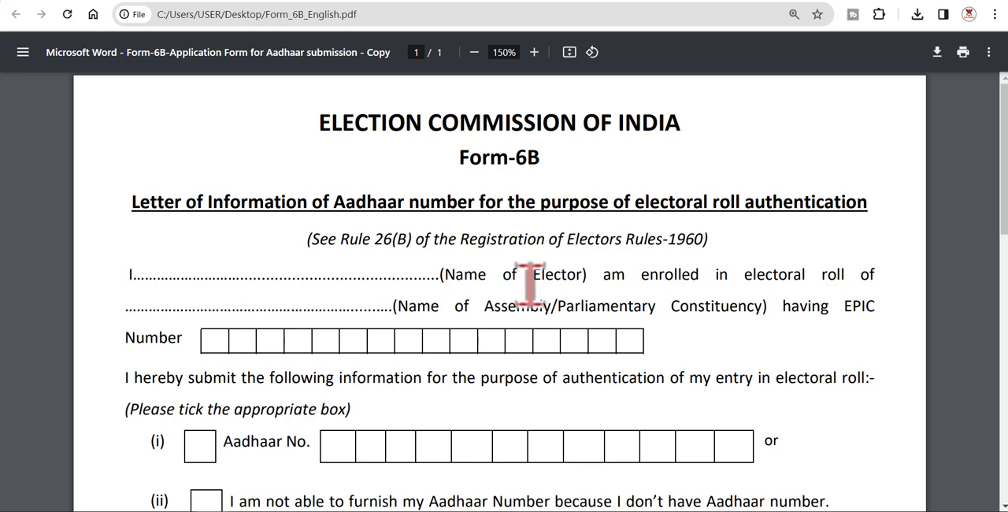
{"action": "left_click_drag", "start_coordinate": [335, 201], "coordinate": [875, 187]}
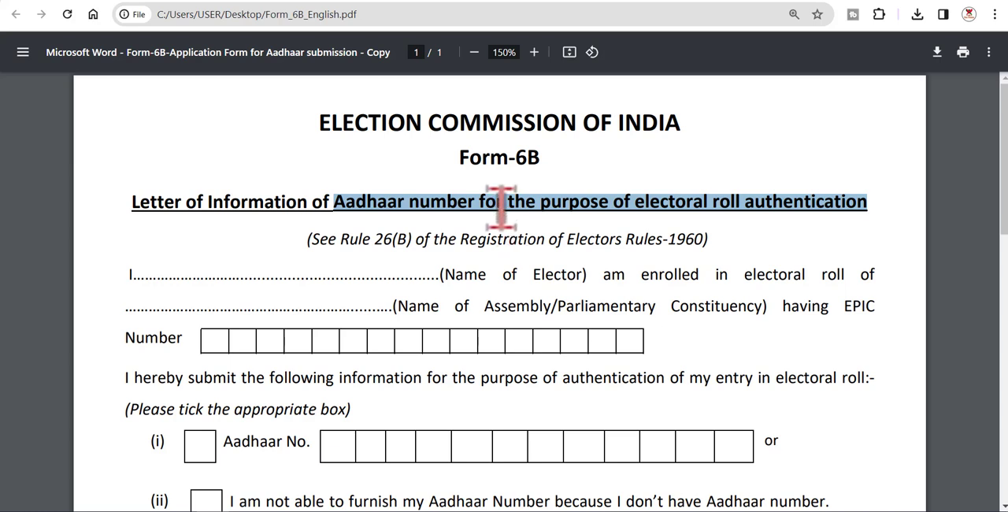
{"action": "scroll", "coordinate": [475, 271], "scroll_direction": "down", "scroll_amount": 2}
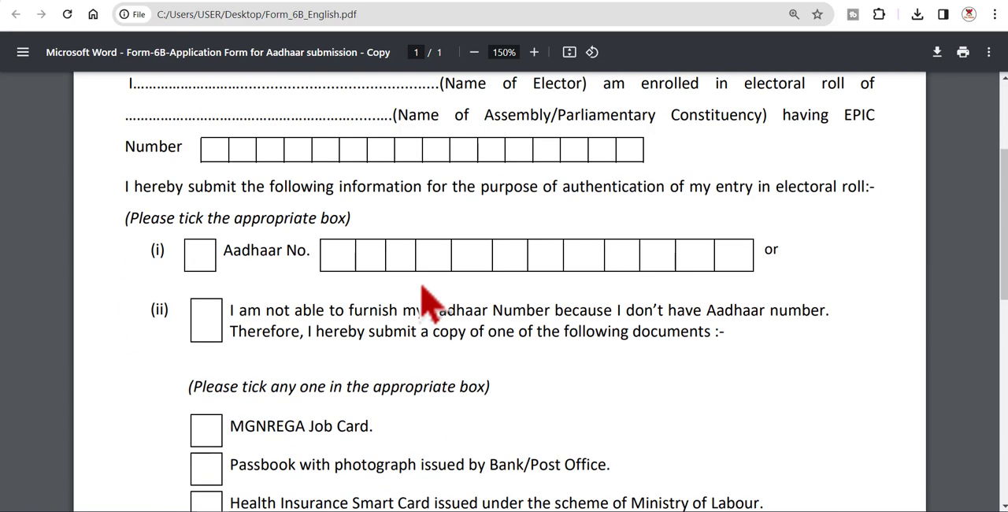
{"action": "scroll", "coordinate": [471, 291], "scroll_direction": "down", "scroll_amount": 2}
{"action": "scroll", "coordinate": [523, 356], "scroll_direction": "up", "scroll_amount": 5}
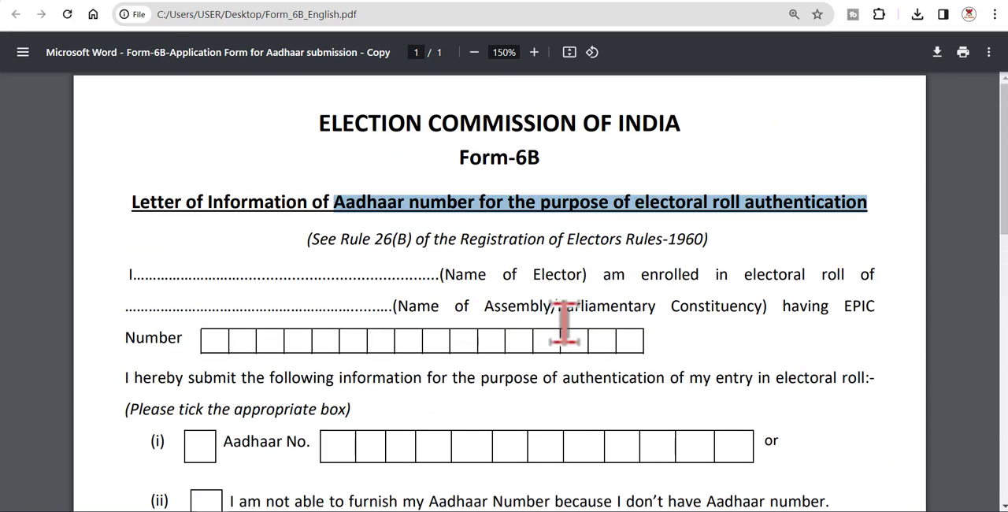
Step: Return to the Voters' Service Portal and start filling Form 6B under Aadhaar collection
{"action": "left_click", "coordinate": [397, 3]}
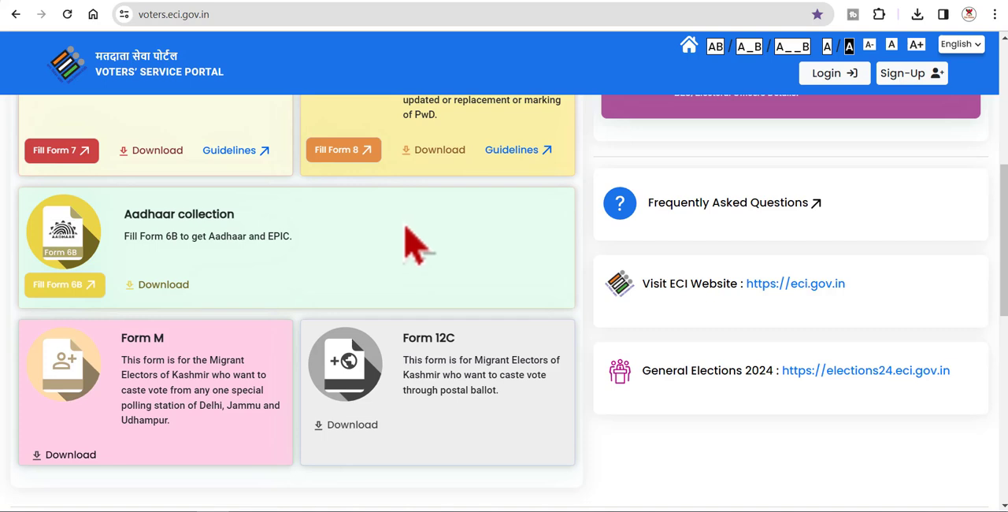
{"action": "left_click", "coordinate": [63, 288]}
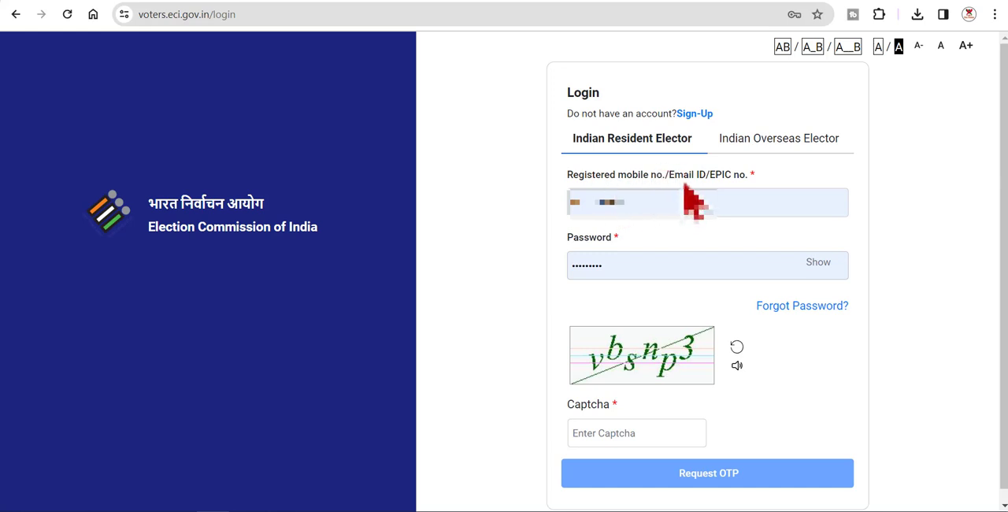
{"action": "left_click_drag", "start_coordinate": [679, 182], "coordinate": [734, 182]}
{"action": "left_click", "coordinate": [739, 182]}
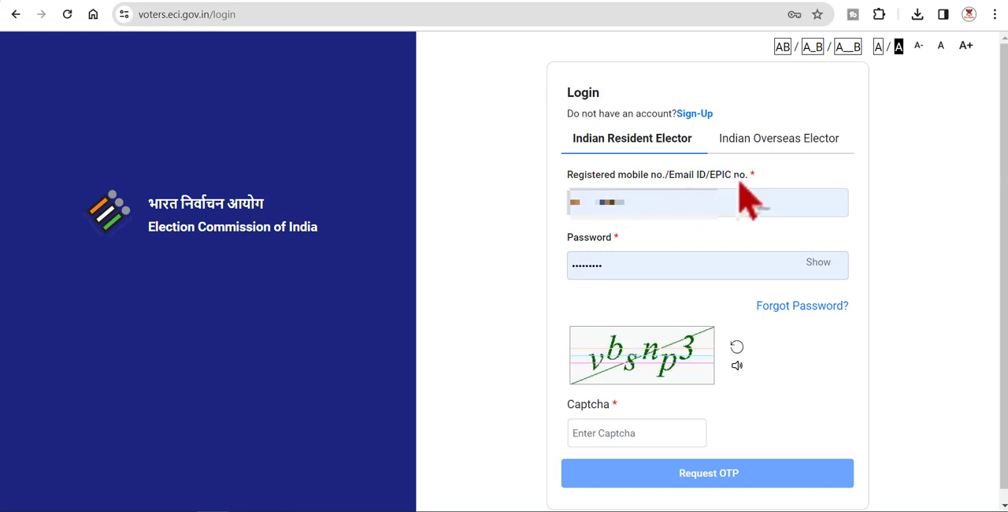
{"action": "left_click_drag", "start_coordinate": [628, 184], "coordinate": [733, 176]}
{"action": "left_click", "coordinate": [677, 181]}
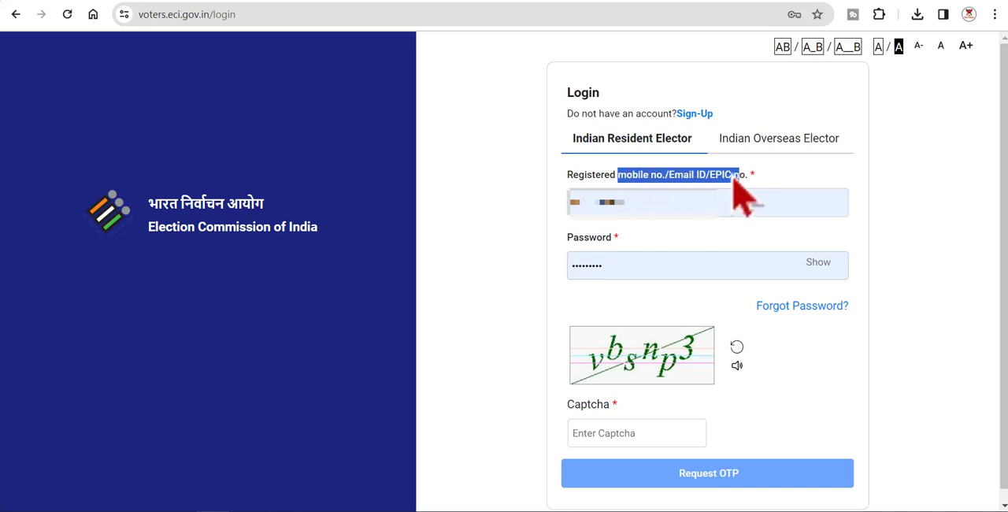
{"action": "left_click", "coordinate": [732, 176]}
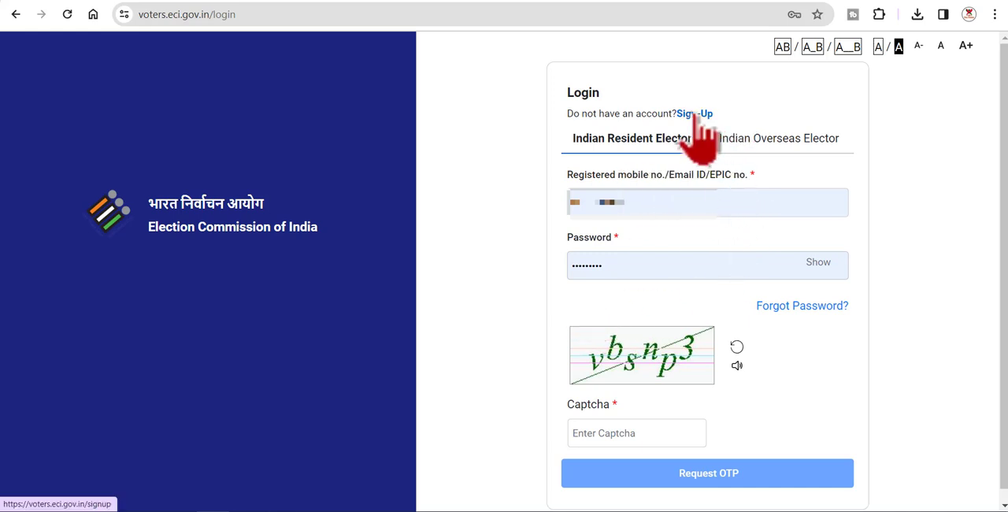
Step: Enter the displayed captcha on the login form and request an OTP
{"action": "left_click", "coordinate": [617, 431]}
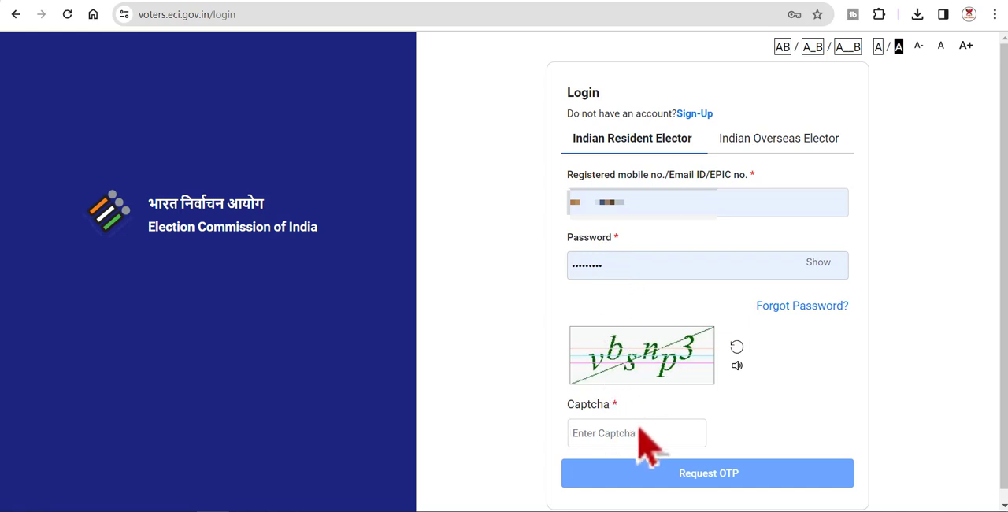
{"action": "type", "text": "vb"}
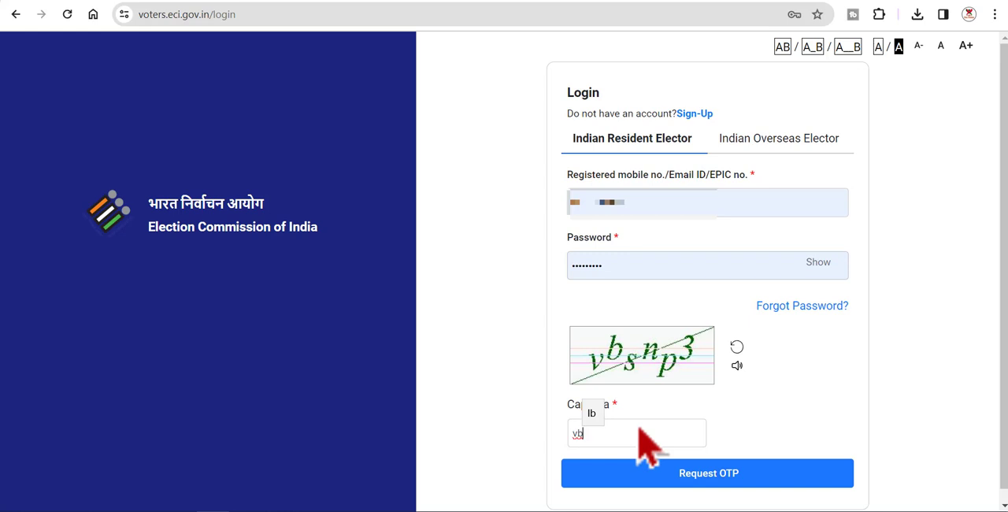
{"action": "type", "text": "snp3"}
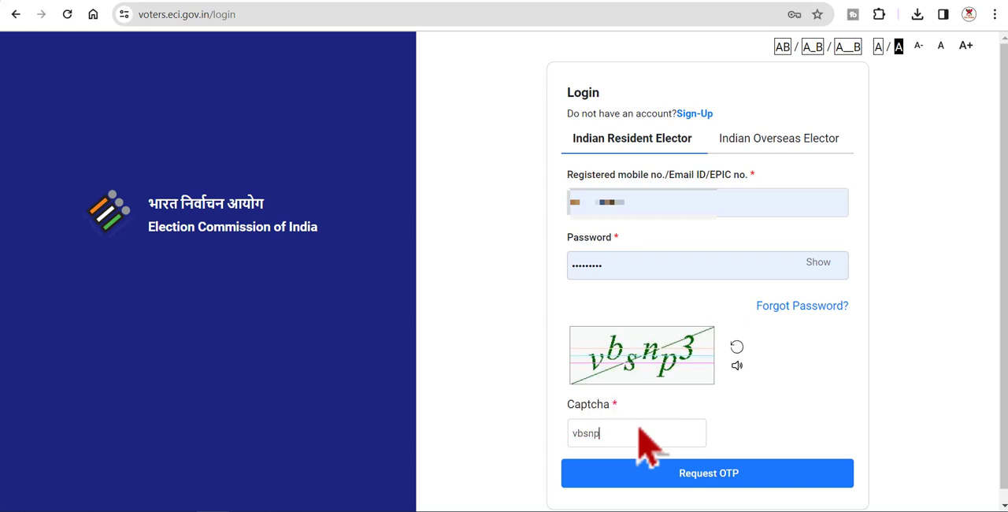
{"action": "left_click", "coordinate": [686, 482]}
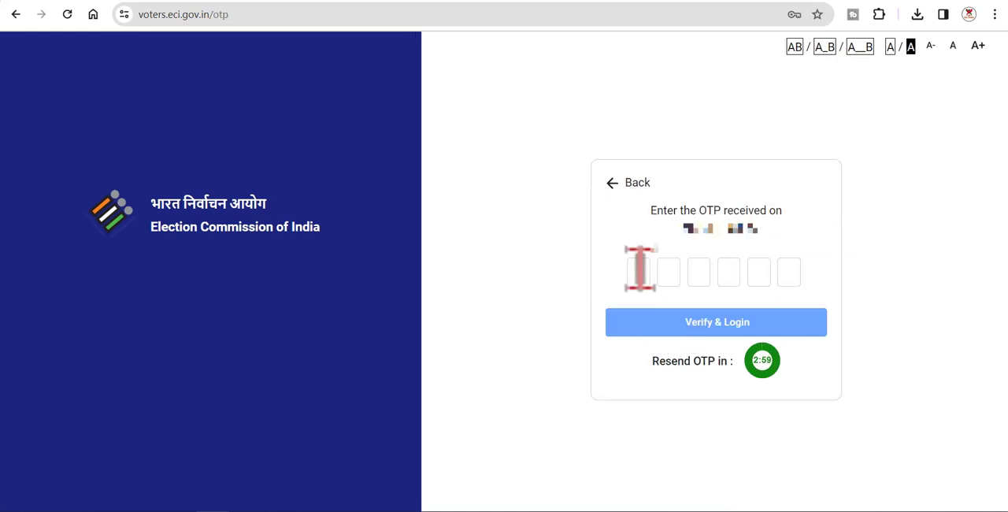
Step: Enter the six-digit OTP and verify it to log in to the portal
{"action": "left_click", "coordinate": [640, 272]}
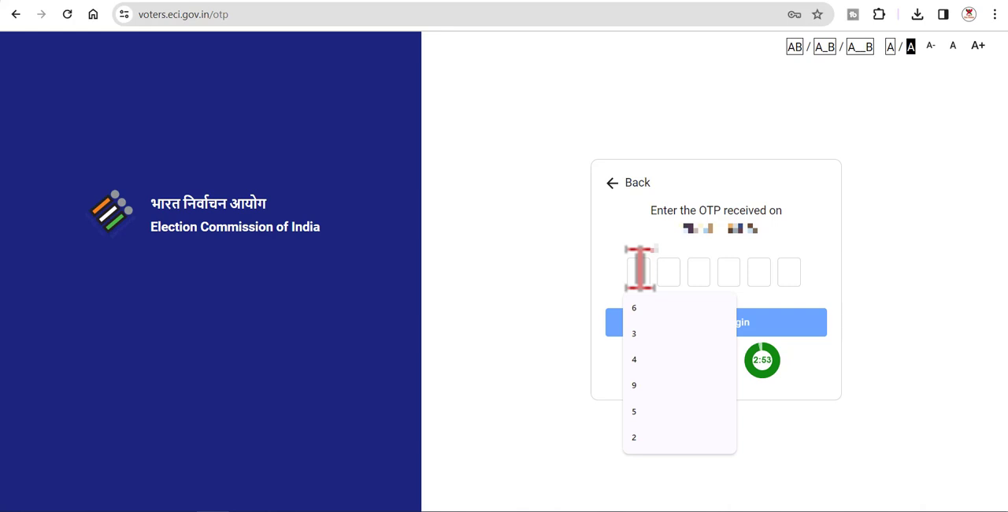
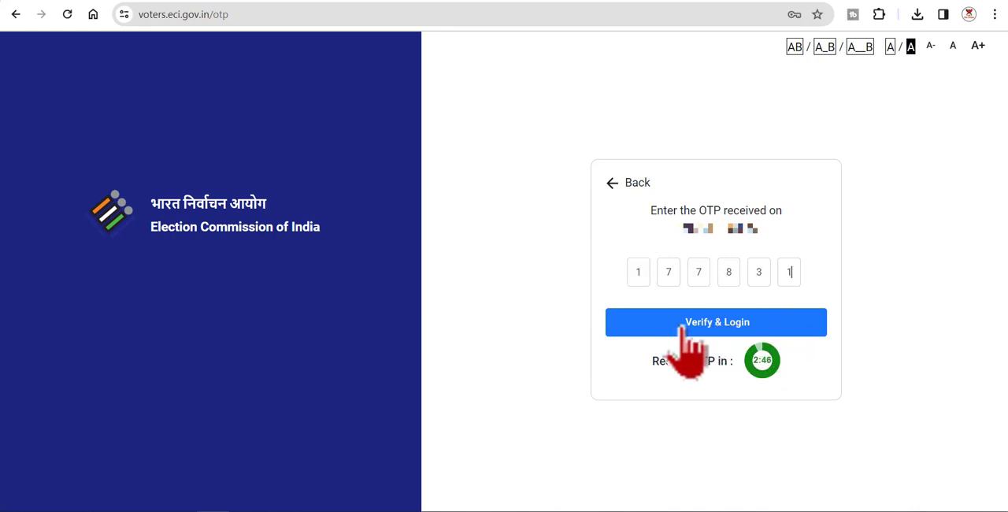
{"action": "left_click", "coordinate": [744, 323]}
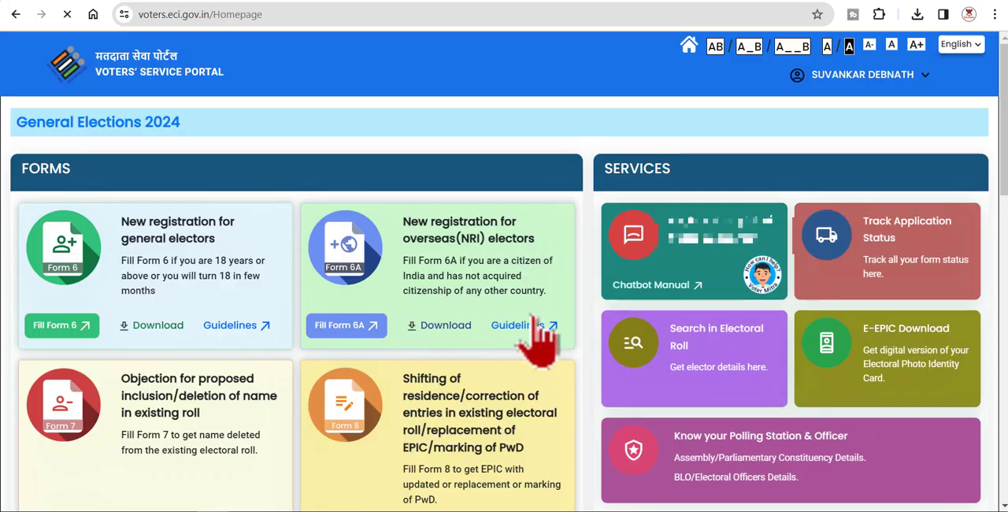
Step: Open Form 6B for filling from the Aadhaar collection entry on the logged-in homepage
{"action": "mouse_move", "coordinate": [808, 80]}
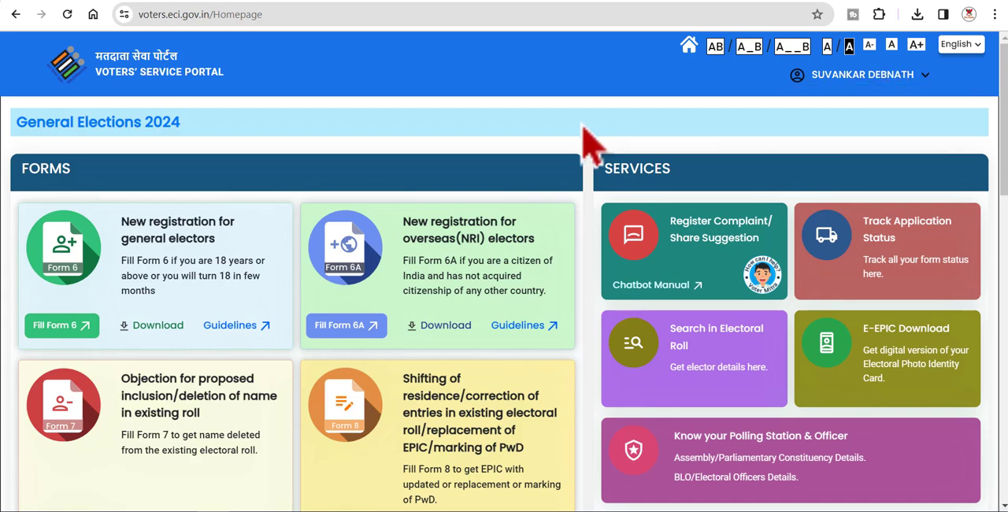
{"action": "scroll", "coordinate": [387, 189], "scroll_direction": "down", "scroll_amount": 5}
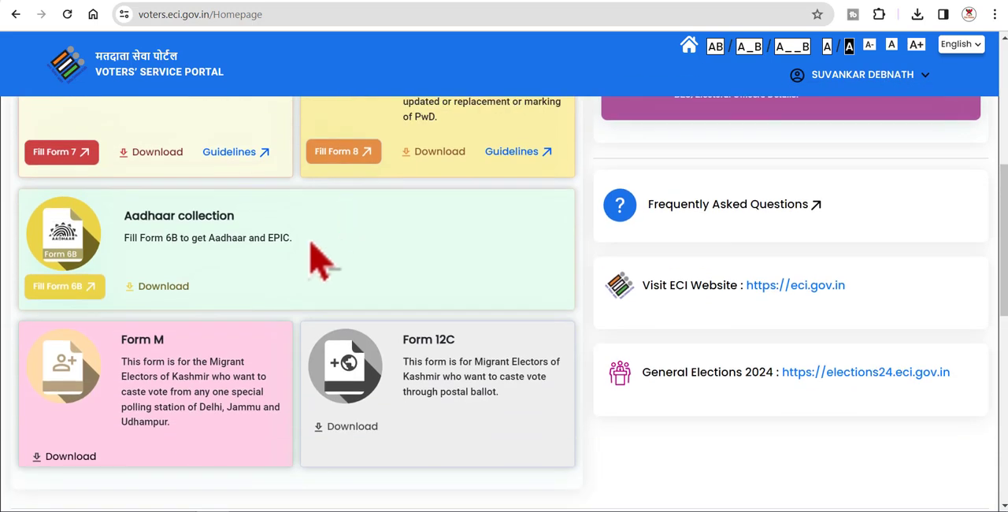
{"action": "left_click", "coordinate": [75, 287]}
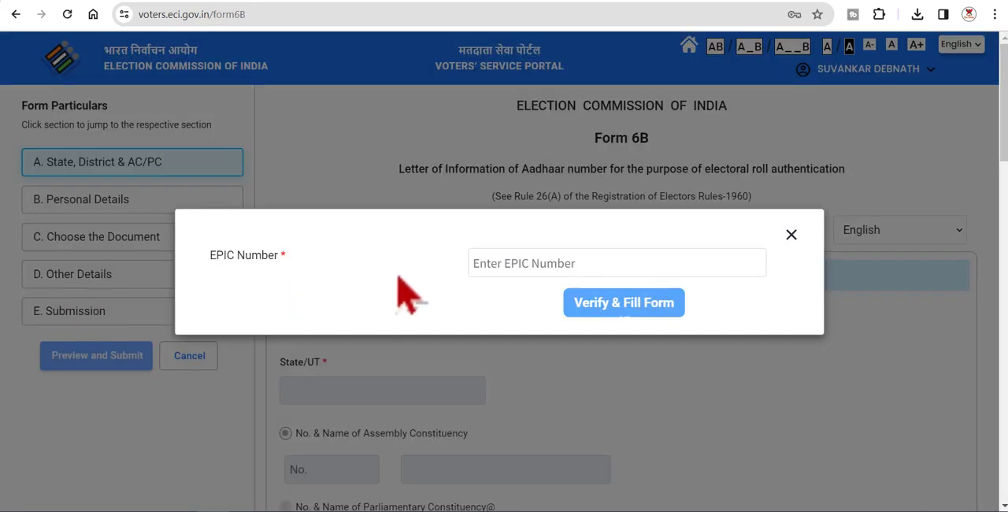
Step: Try to verify an EPIC number for filling Form 6B, pasting it into the EPIC Number field
{"action": "left_click", "coordinate": [537, 262]}
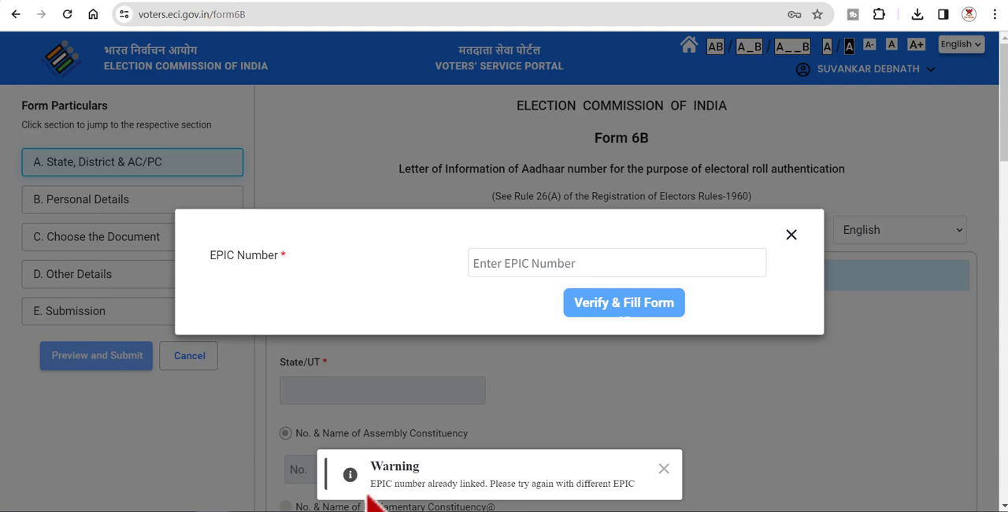
{"action": "left_click", "coordinate": [528, 264]}
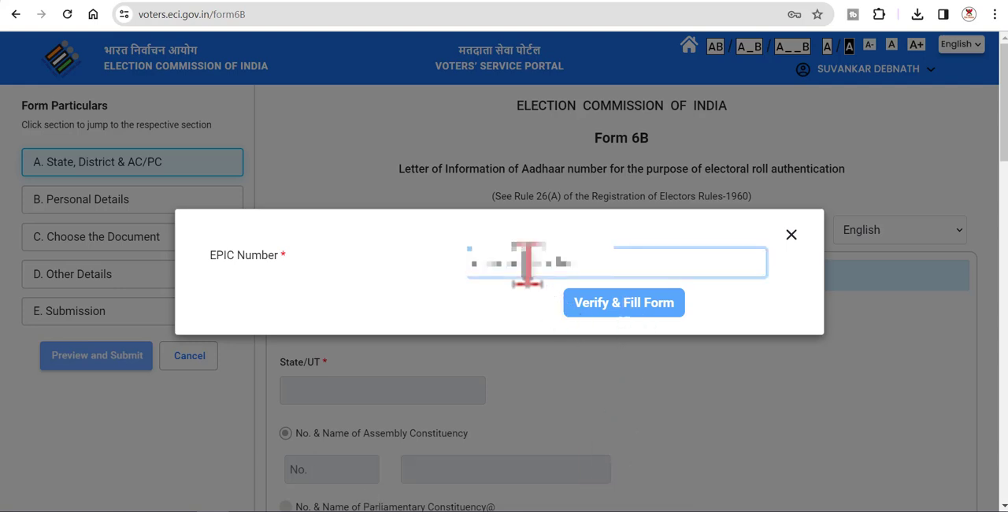
{"action": "right_click", "coordinate": [527, 264]}
{"action": "left_click", "coordinate": [569, 141]}
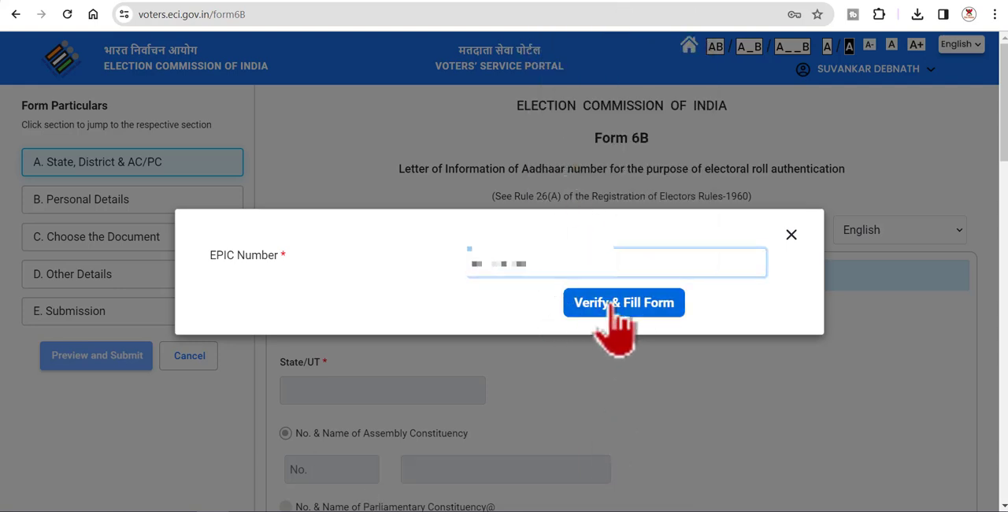
{"action": "left_click", "coordinate": [611, 303]}
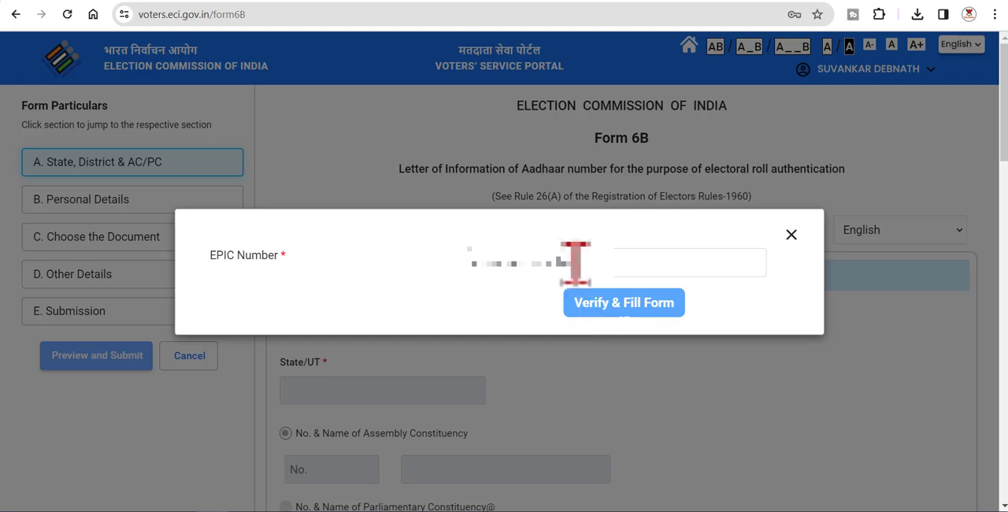
Step: Enter the elector's EPIC number and verify it to load the elector's details into Form 6B
{"action": "left_click", "coordinate": [527, 264]}
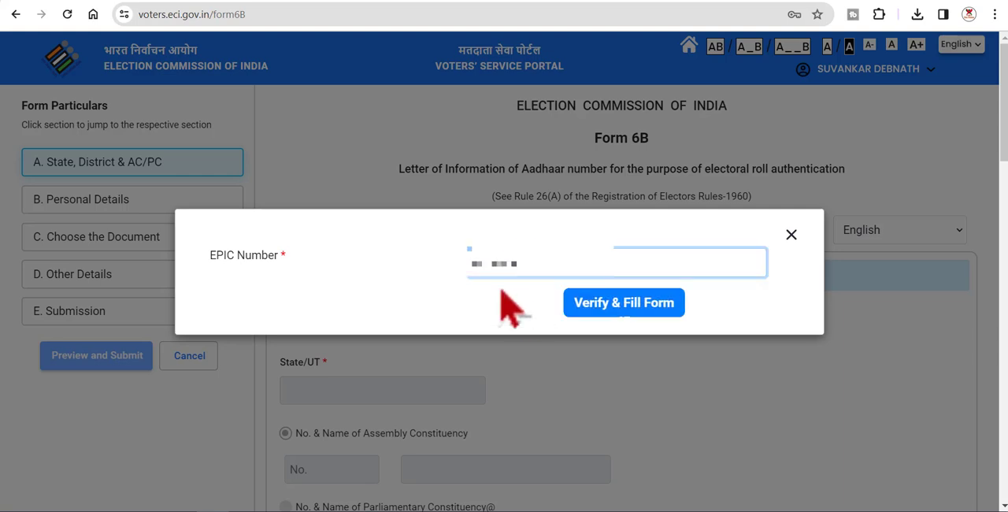
{"action": "left_click", "coordinate": [642, 307]}
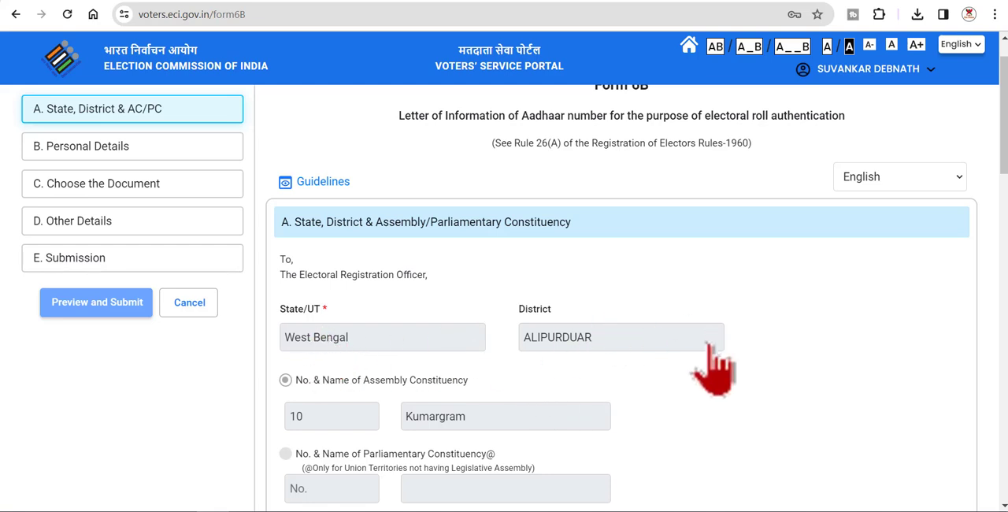
Step: Advance through Personal Details to the document section and enter the elector's Aadhaar number
{"action": "left_click", "coordinate": [126, 151]}
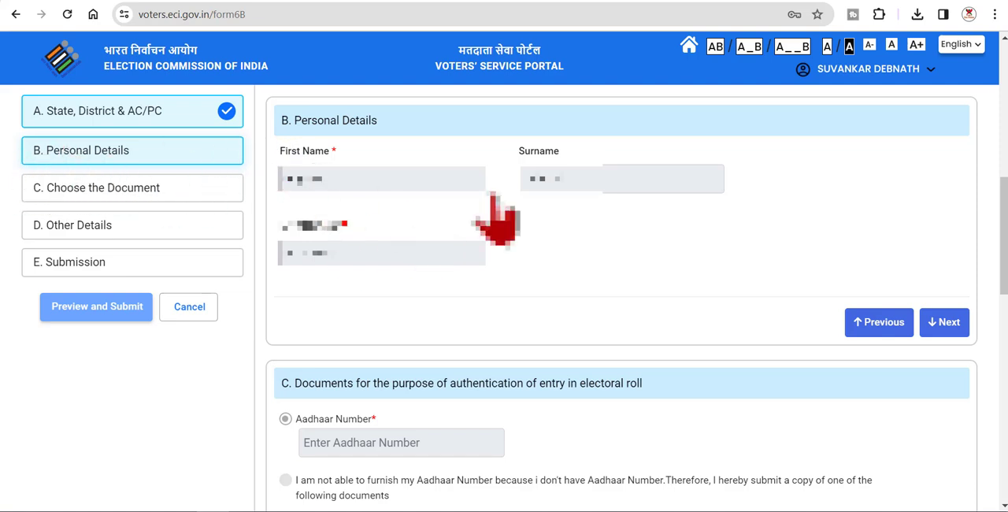
{"action": "left_click", "coordinate": [948, 323]}
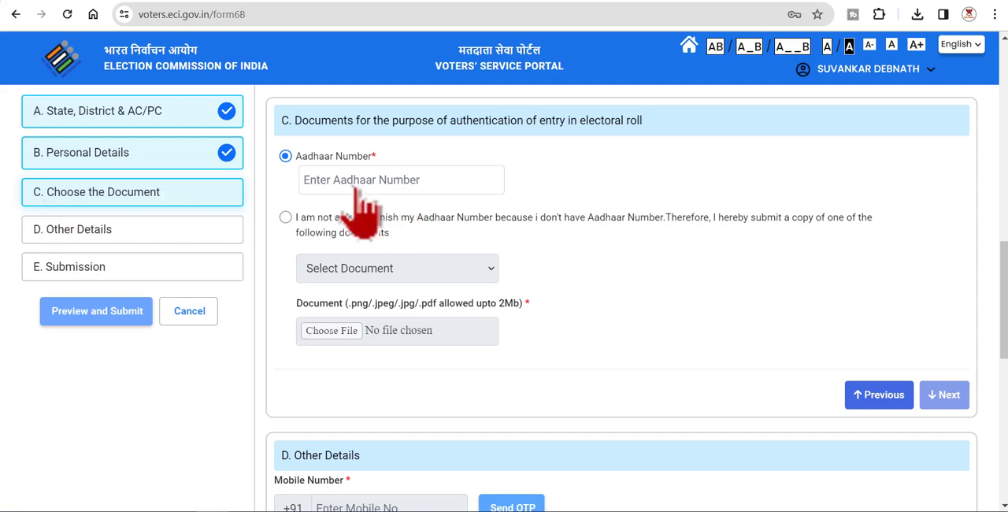
{"action": "left_click", "coordinate": [347, 188]}
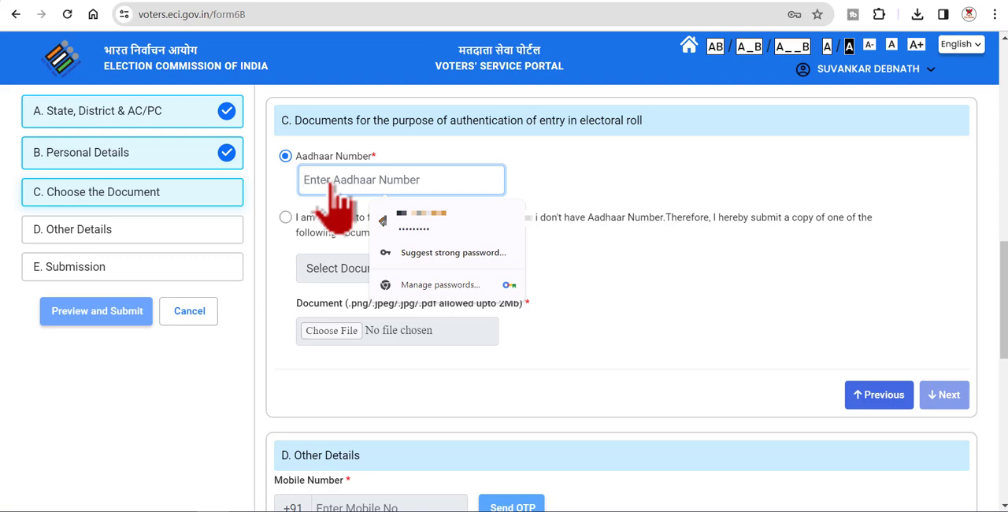
{"action": "type", "text": "••"}
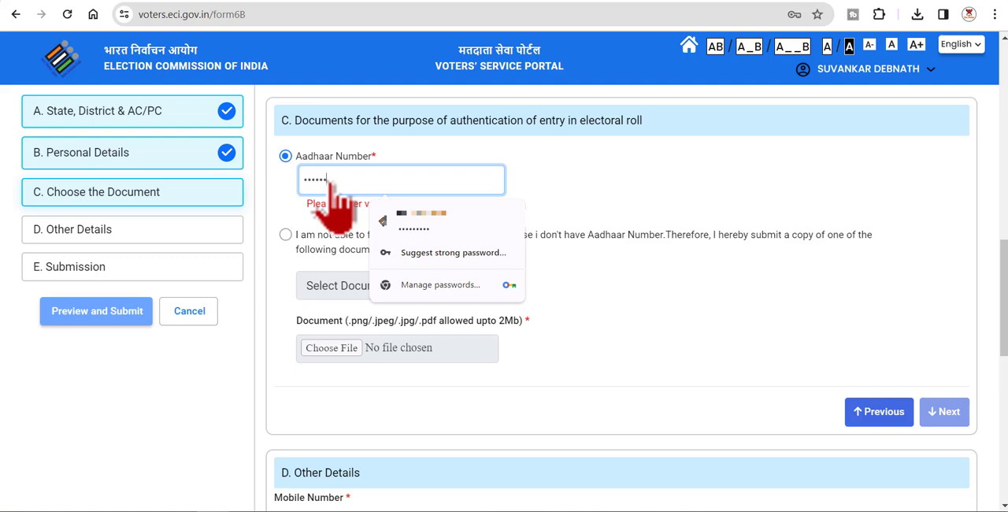
{"action": "type", "text": "••••"}
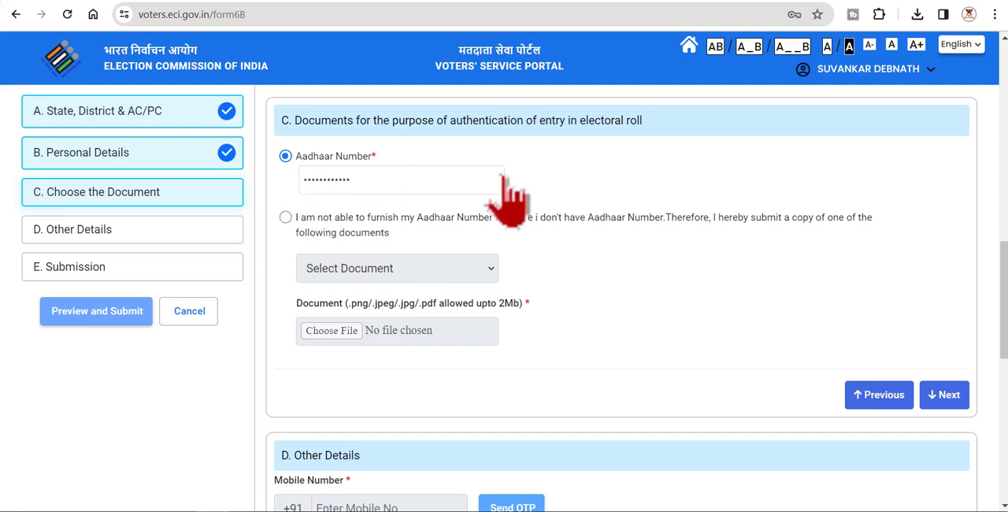
Step: Advance to Other Details, enter the elector's mobile number, and verify it with the OTP sent to that phone
{"action": "left_click", "coordinate": [948, 396]}
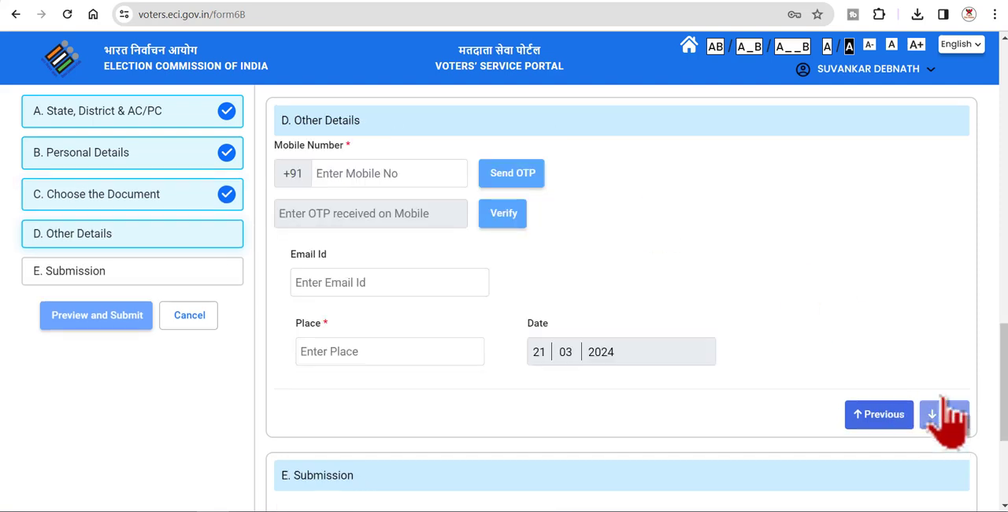
{"action": "left_click", "coordinate": [334, 176]}
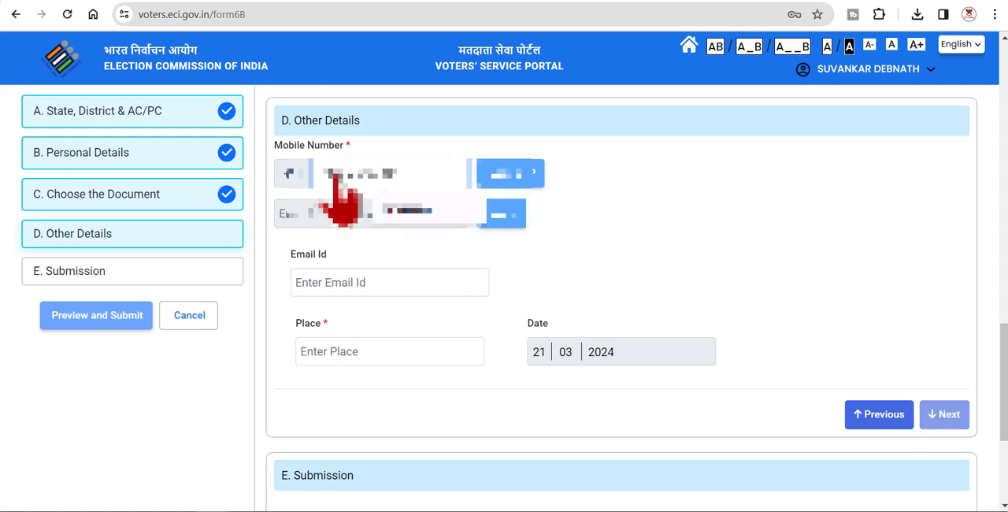
{"action": "left_click", "coordinate": [414, 208]}
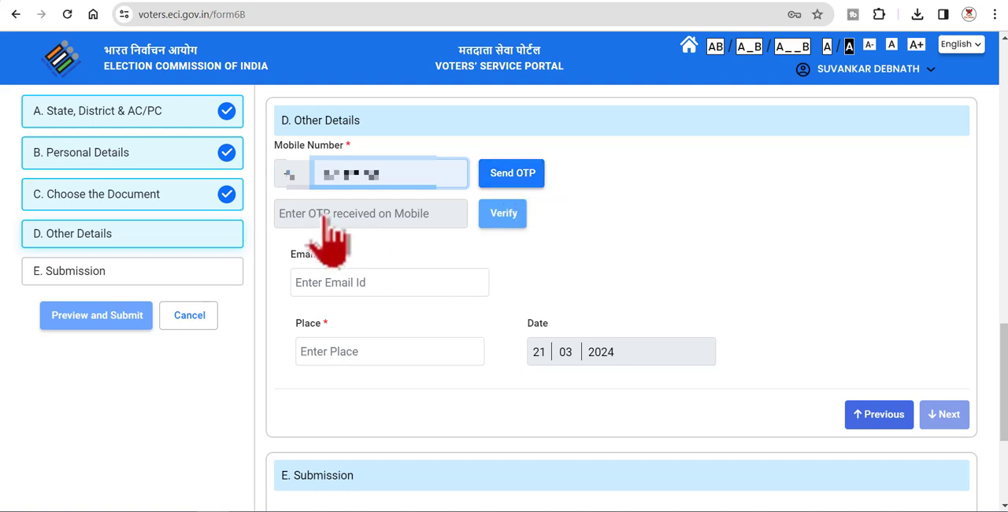
{"action": "left_click", "coordinate": [512, 174]}
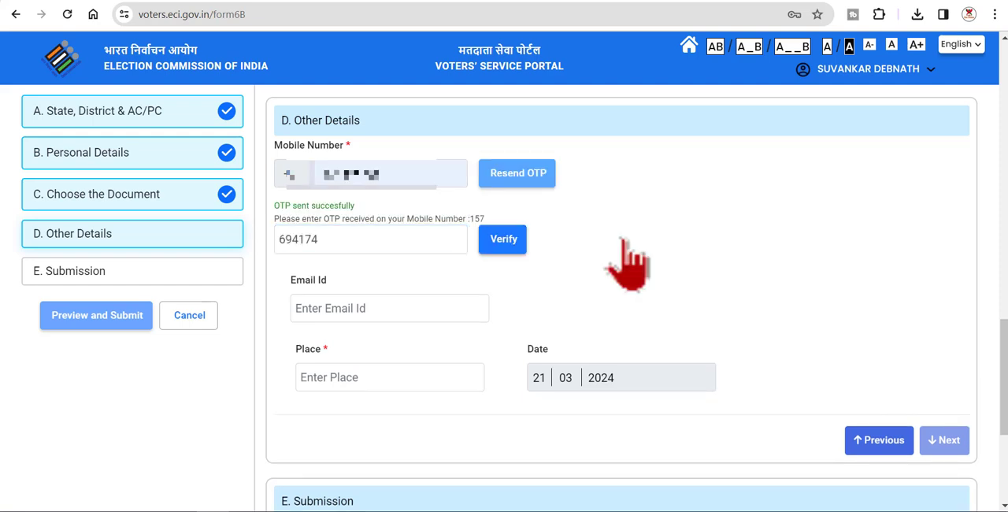
{"action": "left_click", "coordinate": [504, 240]}
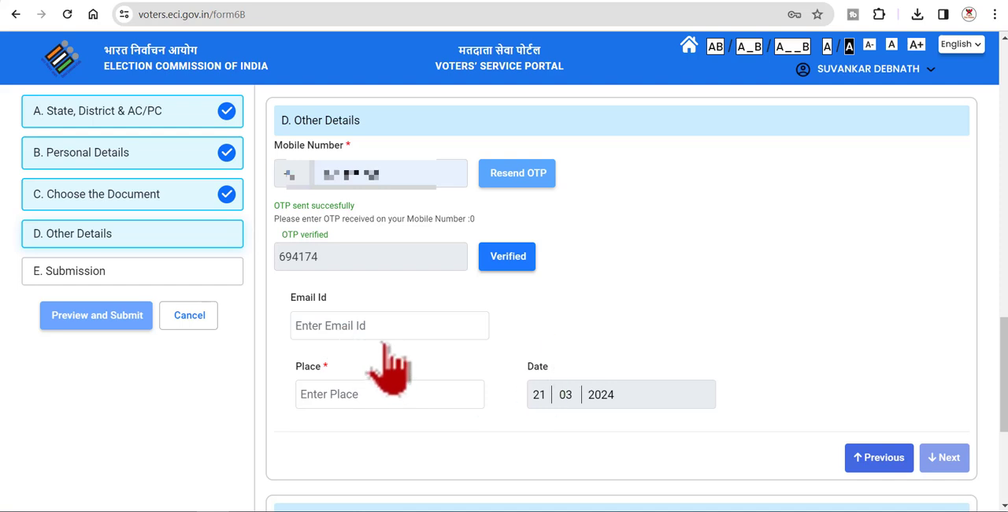
Step: Set the Place to BAROBISHA and advance to the Submission section
{"action": "left_click", "coordinate": [346, 401]}
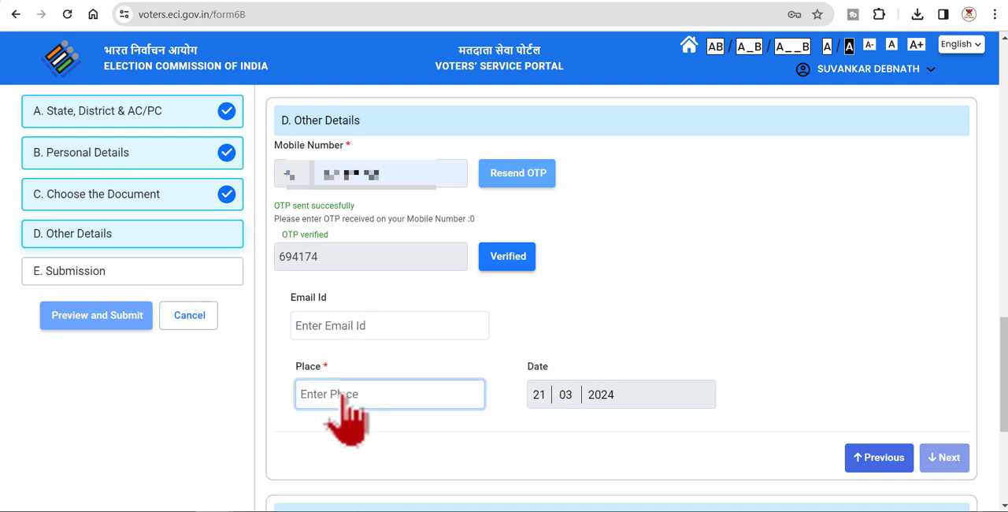
{"action": "type", "text": "BAROB"}
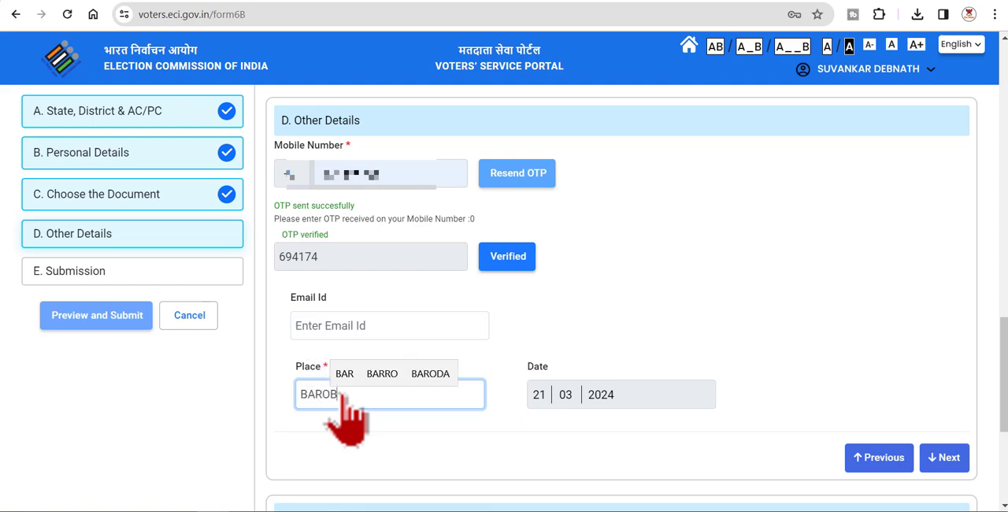
{"action": "type", "text": "ISHA"}
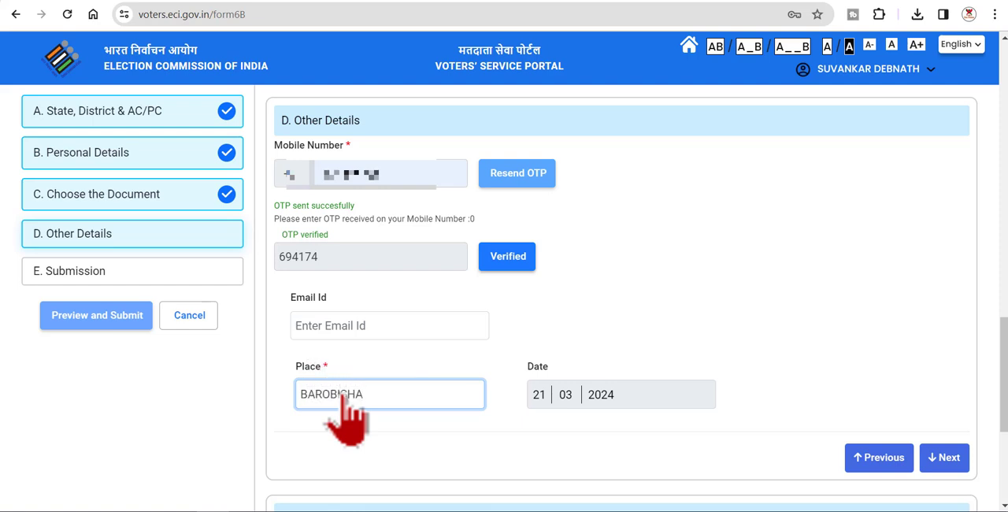
{"action": "left_click", "coordinate": [942, 457]}
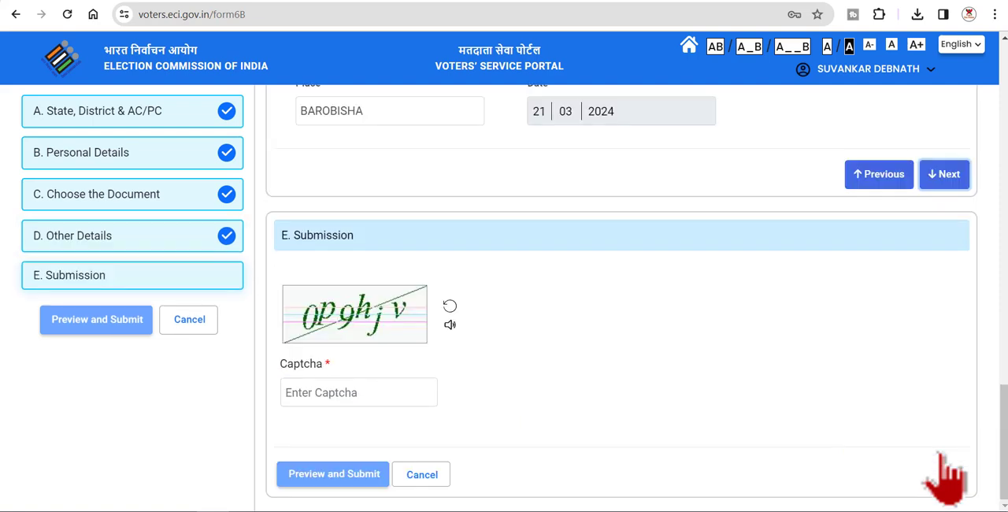
Step: Enter the captcha code shown in the Submission section and open the Form 6B preview
{"action": "left_click", "coordinate": [364, 397]}
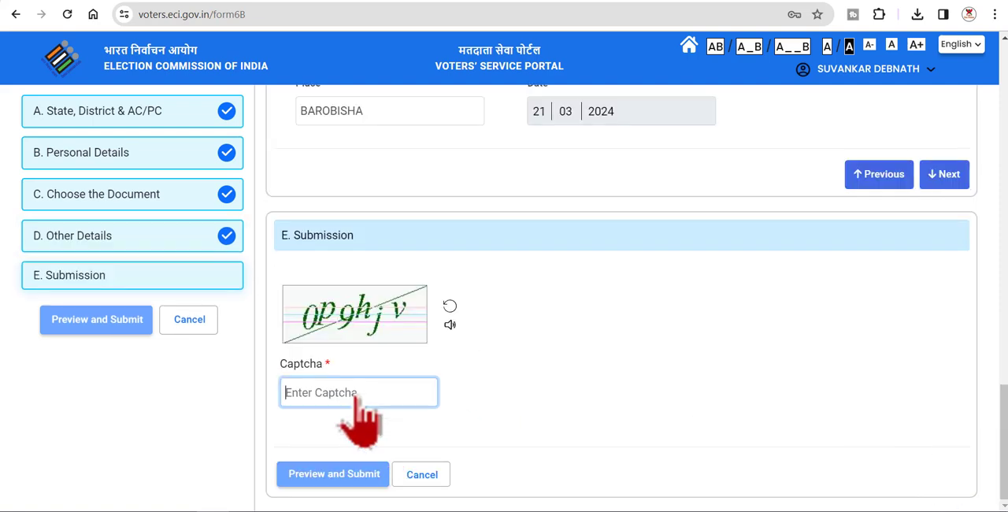
{"action": "type", "text": "0p9hjv"}
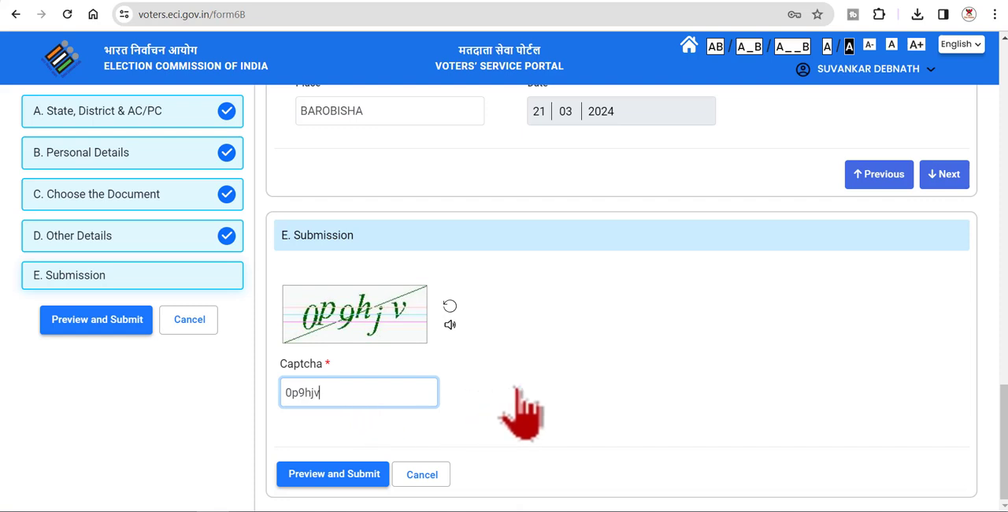
{"action": "left_click", "coordinate": [355, 474]}
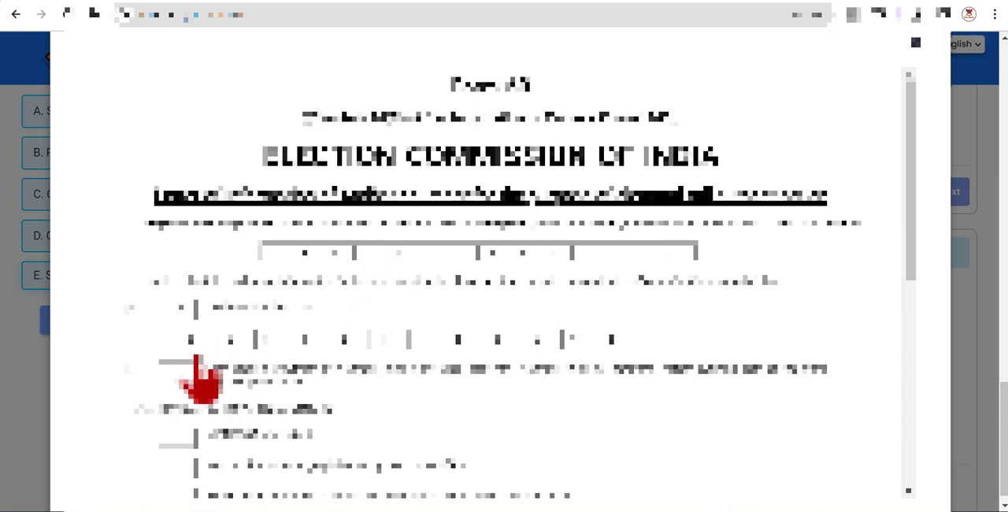
Step: Review the Form 6B preview to its end, then submit the application and confirm the submission
{"action": "scroll", "coordinate": [339, 367], "scroll_direction": "down", "scroll_amount": 15}
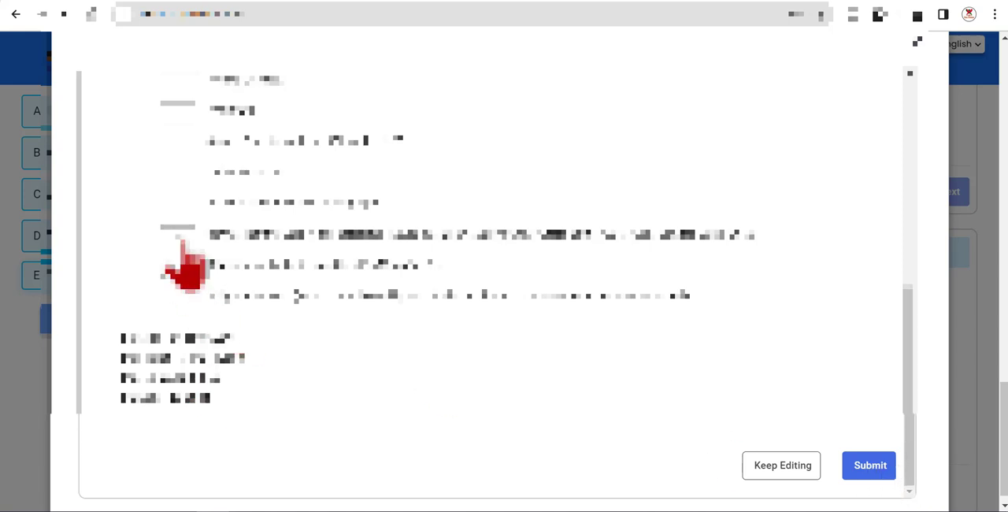
{"action": "left_click", "coordinate": [870, 465]}
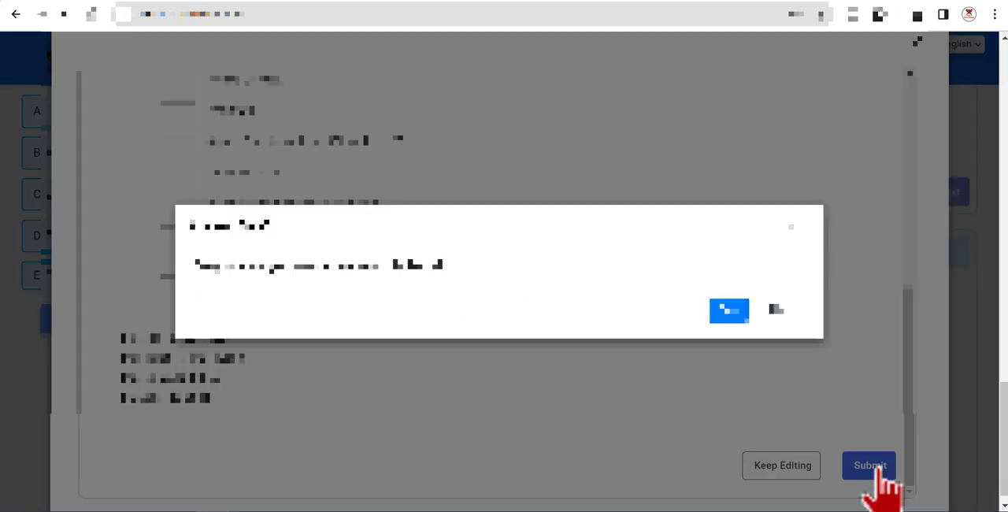
{"action": "left_click", "coordinate": [729, 310]}
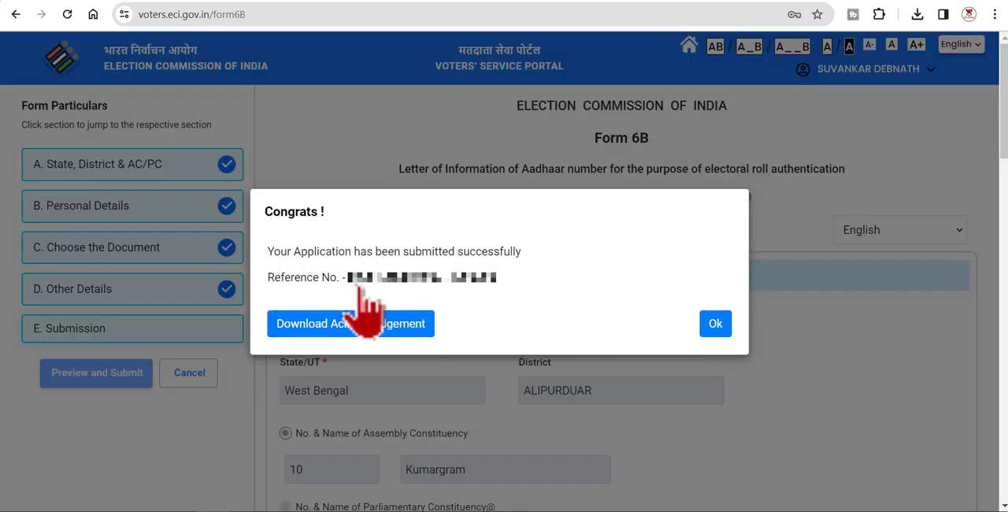
Step: Download the acknowledgement for the submitted Form 6B application and look through the document
{"action": "left_click_drag", "start_coordinate": [268, 252], "coordinate": [542, 272]}
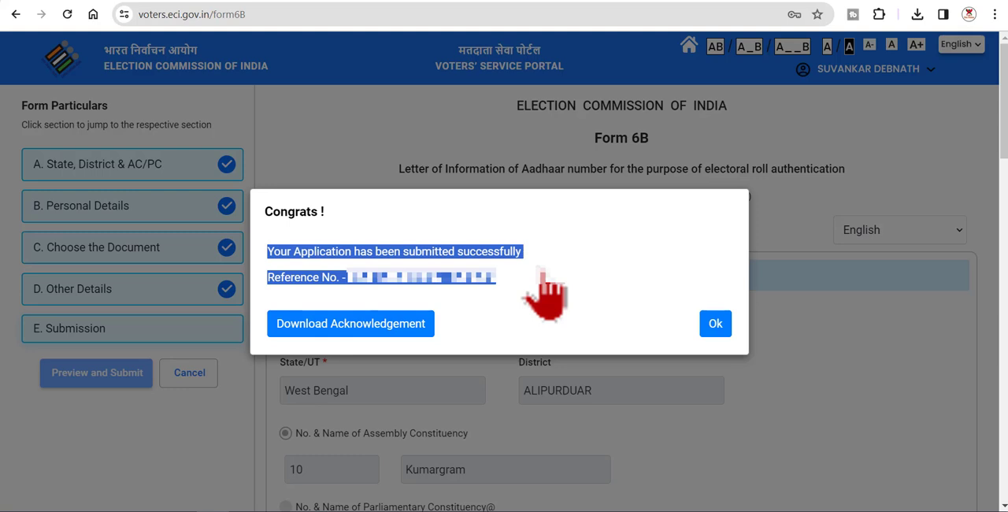
{"action": "left_click", "coordinate": [468, 288]}
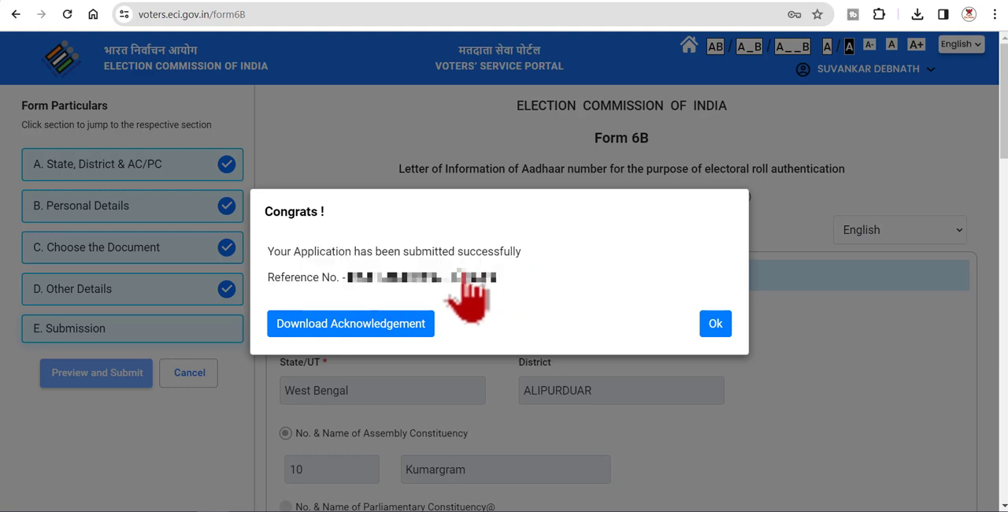
{"action": "left_click", "coordinate": [370, 323]}
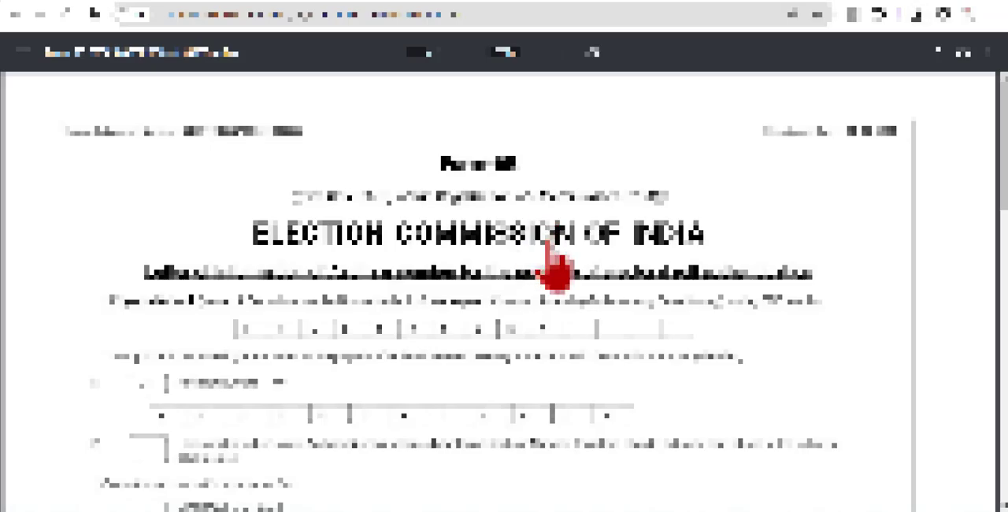
{"action": "scroll", "coordinate": [512, 264], "scroll_direction": "down", "scroll_amount": 8}
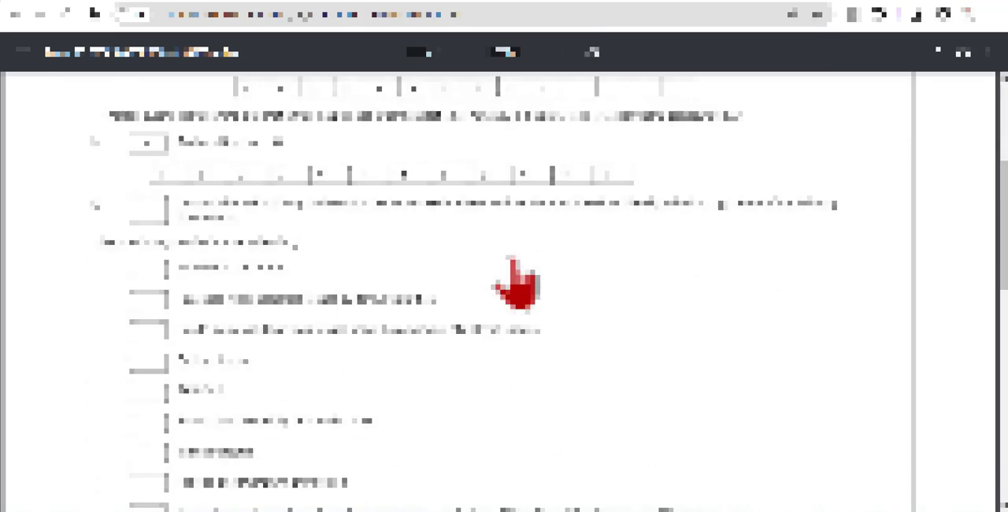
{"action": "scroll", "coordinate": [516, 284], "scroll_direction": "down", "scroll_amount": 5}
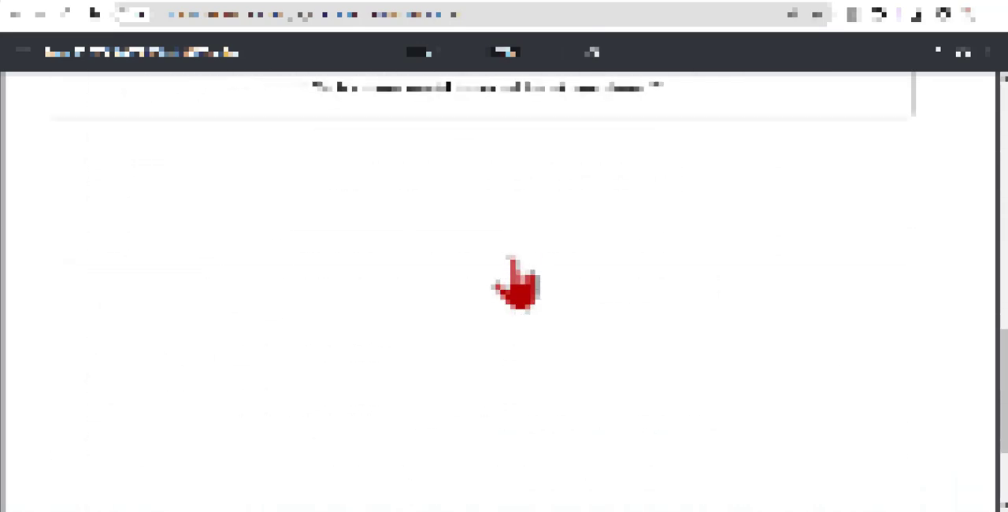
{"action": "scroll", "coordinate": [516, 284], "scroll_direction": "up", "scroll_amount": 12}
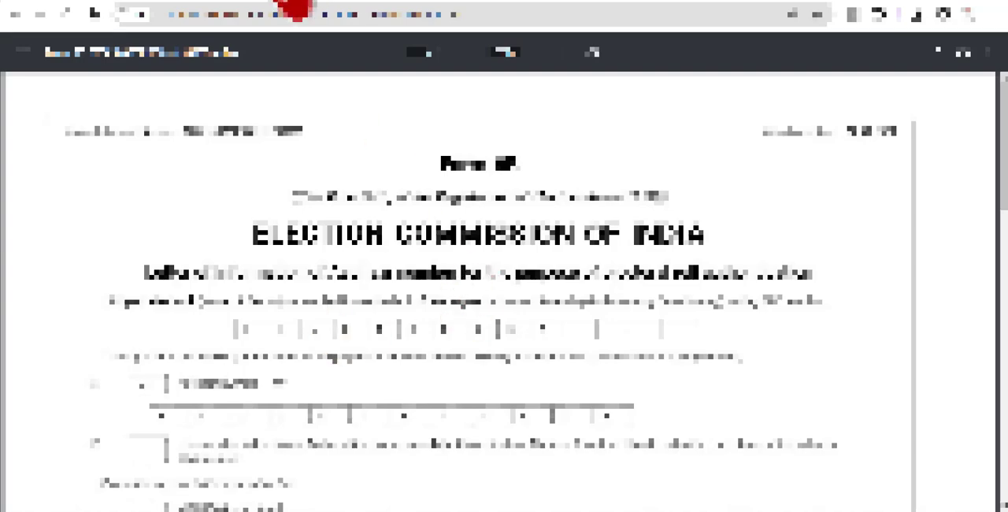
Step: Switch to YouTube and examine the Era Friend channel's name, details and Videos page
{"action": "left_click", "coordinate": [335, 5]}
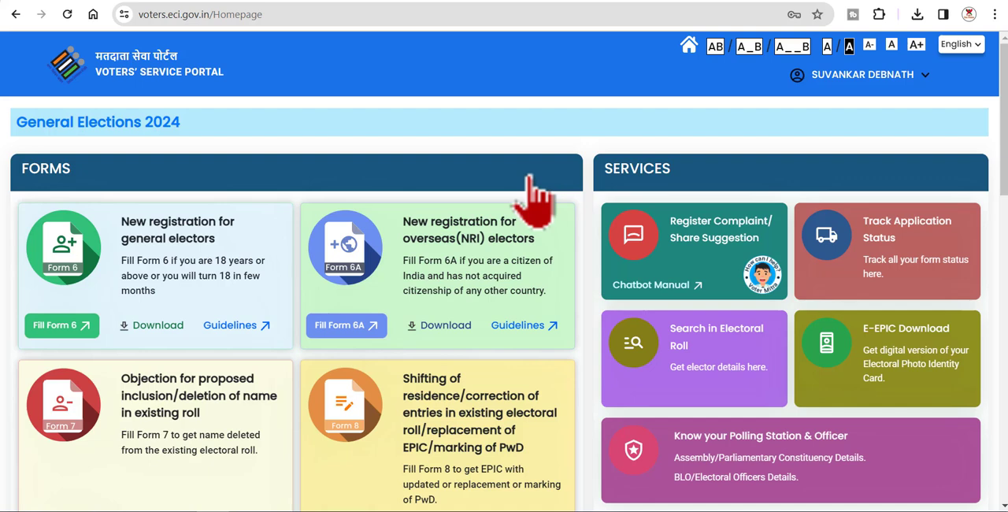
{"action": "left_click", "coordinate": [162, 4]}
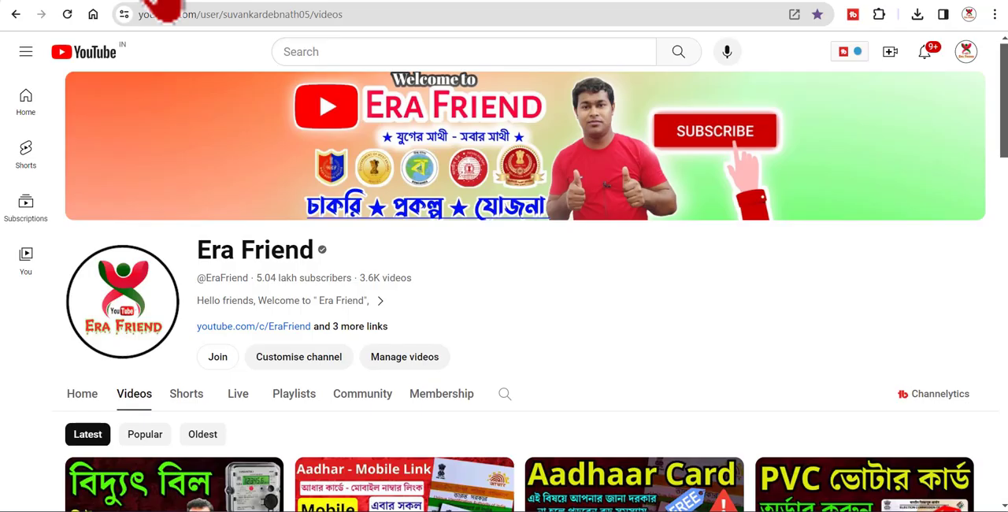
{"action": "left_click_drag", "start_coordinate": [198, 250], "coordinate": [480, 286]}
{"action": "left_click", "coordinate": [567, 288]}
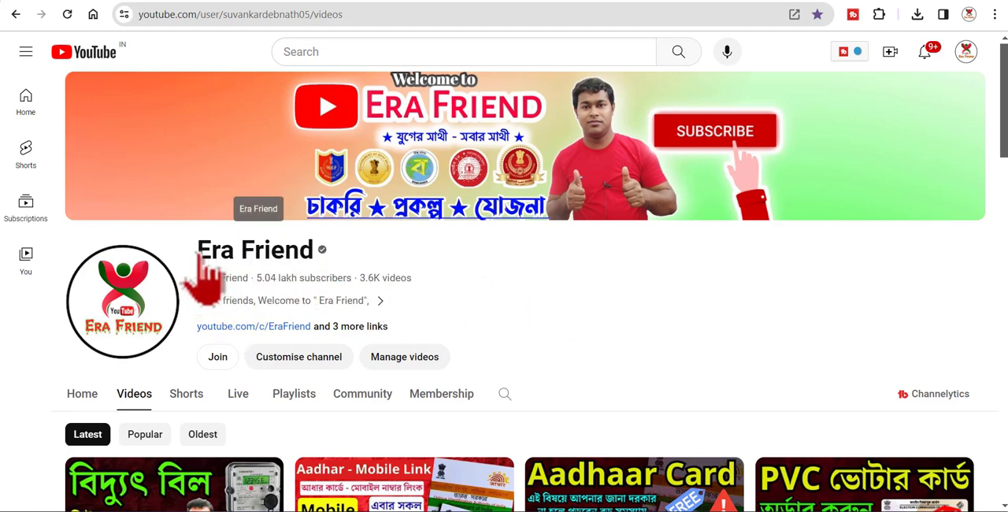
{"action": "left_click_drag", "start_coordinate": [200, 252], "coordinate": [576, 273]}
{"action": "left_click", "coordinate": [597, 274]}
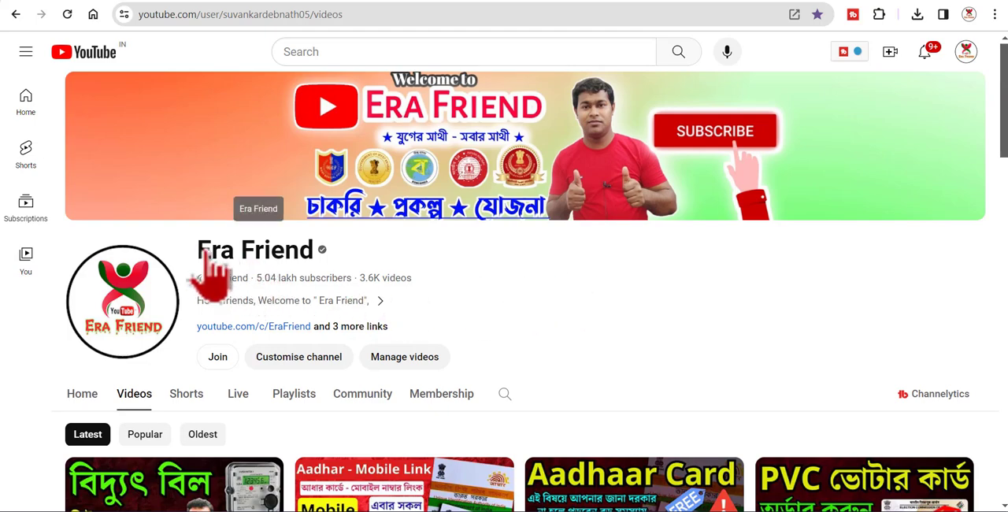
{"action": "scroll", "coordinate": [574, 293], "scroll_direction": "down", "scroll_amount": 3}
{"action": "scroll", "coordinate": [561, 260], "scroll_direction": "up", "scroll_amount": 3}
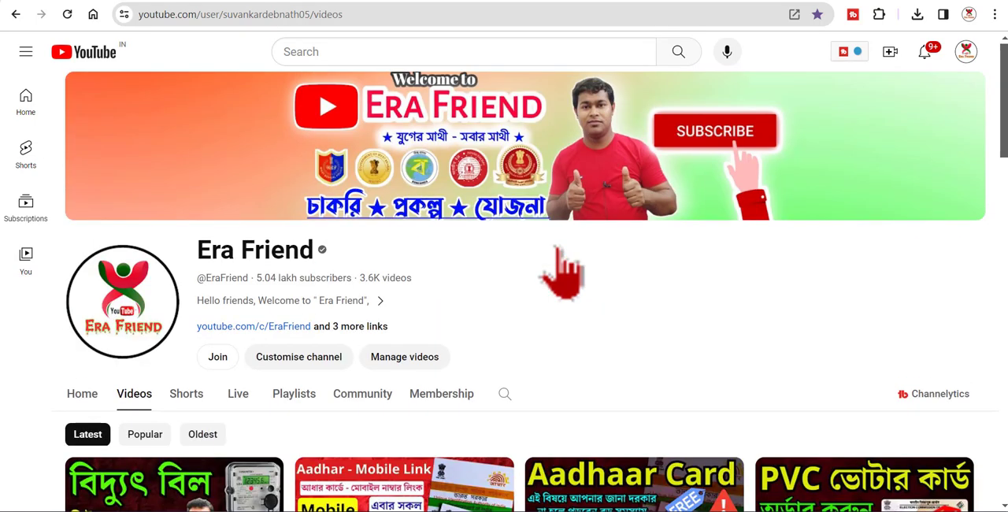